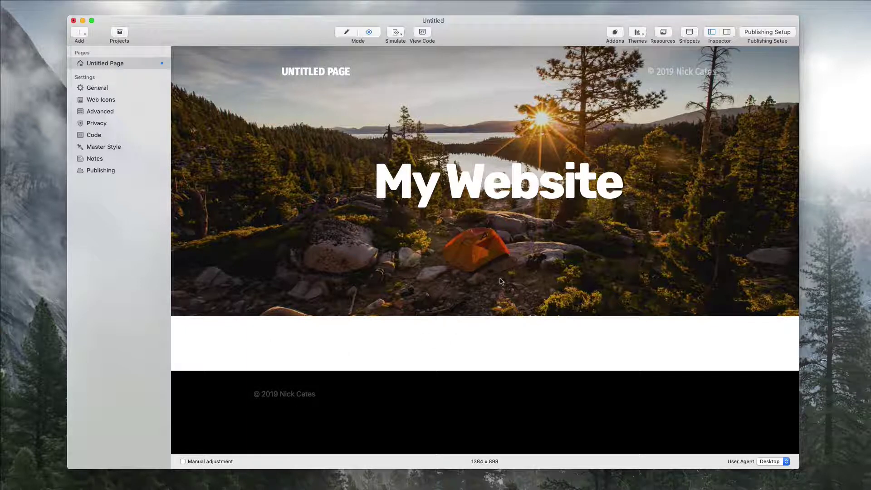
# Give the sidebar the title 'My Sidebar Title' and three pasted Lorem ipsum paragraphs as body text.
pyautogui.click(726, 32)
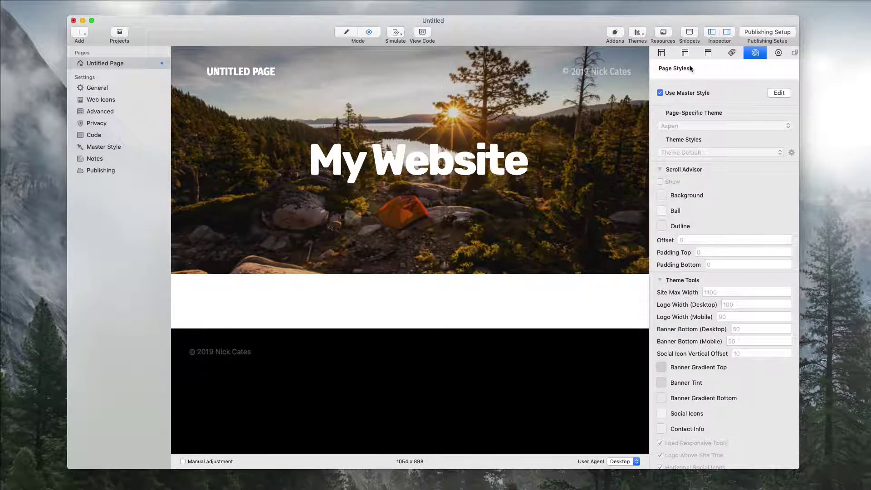
pyautogui.click(684, 53)
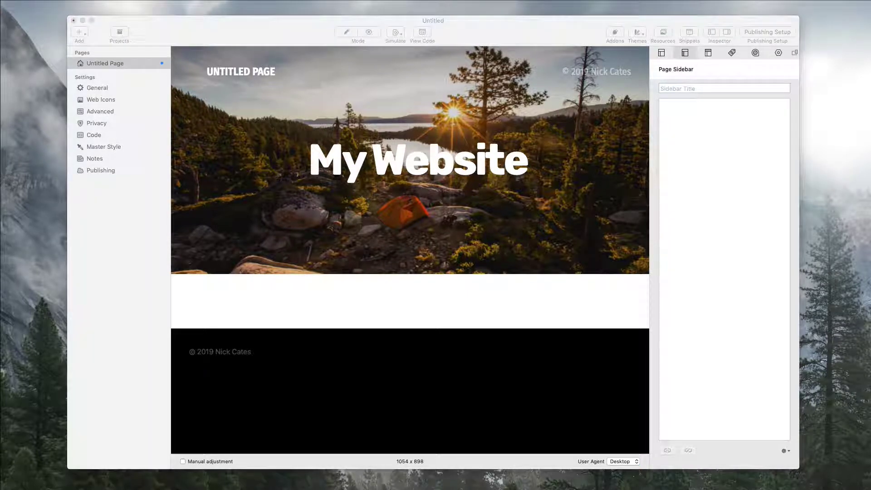
pyautogui.click(678, 89)
pyautogui.write('My Sidebar Title')
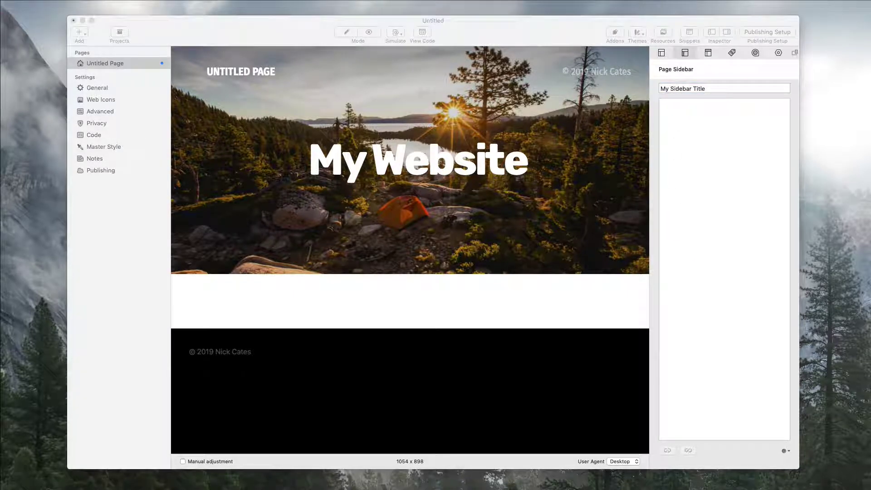
pyautogui.click(715, 150)
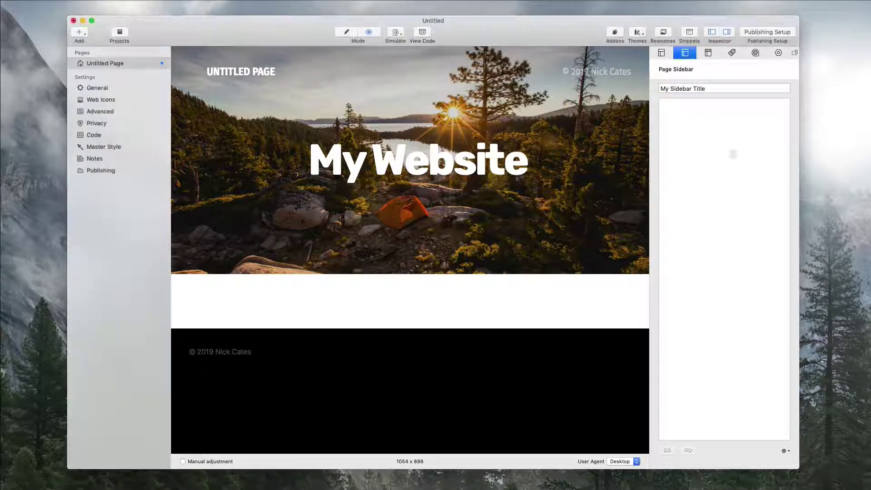
pyautogui.write('Lorem ipsum dolor sit amet, consectetur adipiscing elit, sed do eiusmod tempor incididunt ut labore et dolore magna aliqua.  Ut enim ad minim veniam, quis nostrud exercitation ullamco laboris nisi ut aliquip ex ea commodo consequat. Duis aute irure dolor in reprehenderit in voluptate velit esse cillum dolore eu fugiat nulla pariatur.  Excepteur sint occaecat cupidatat non proident, sunt in culpa qui officia deserunt mollit anim id est laborum.')
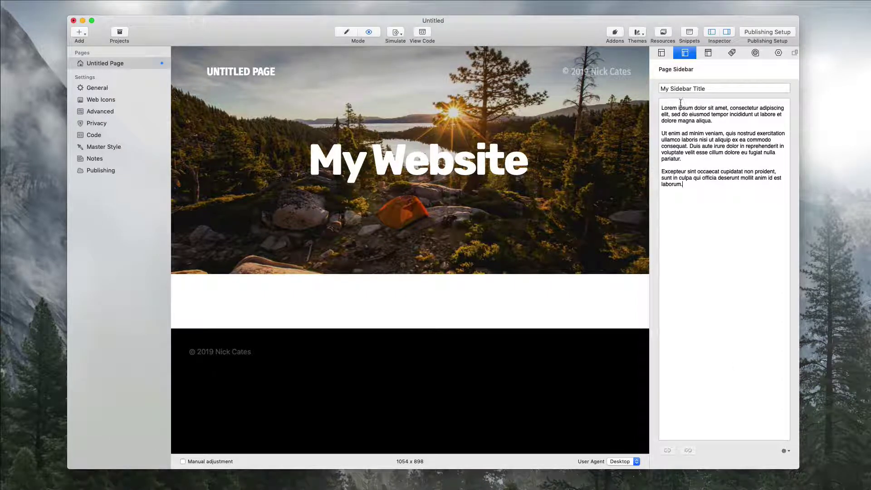
pyautogui.press('Delete')
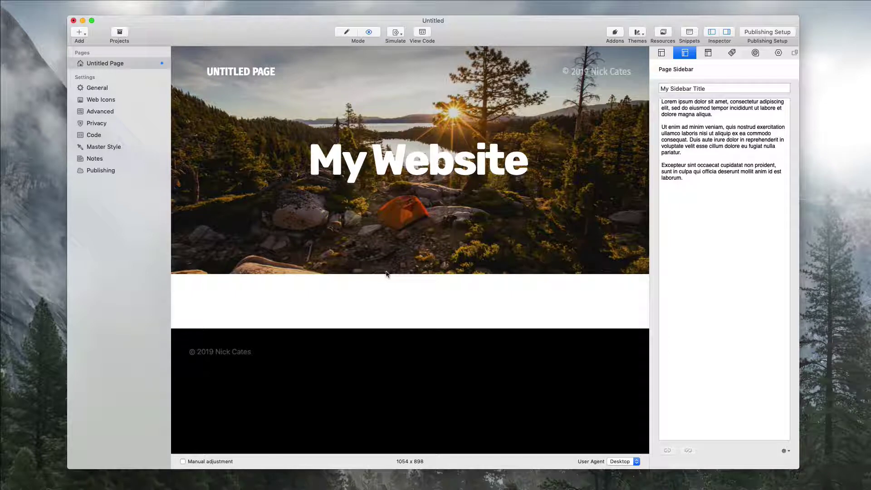
# Turn off Use Master Style in Page Styles and scroll down to the Sidebar Content settings.
pyautogui.click(754, 56)
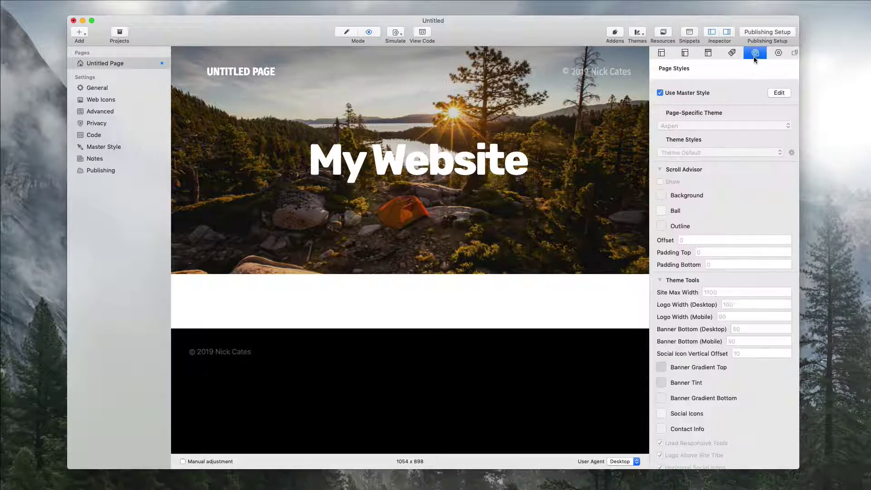
pyautogui.click(673, 95)
pyautogui.scroll(-1, 682, 100)
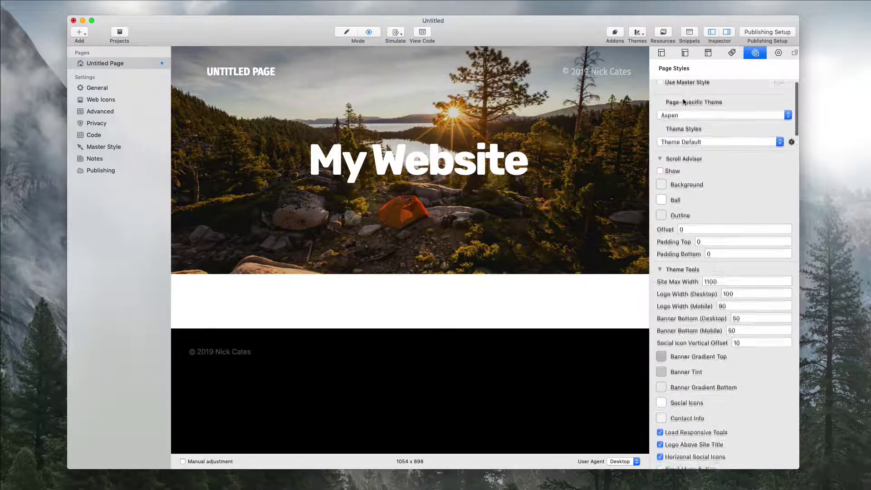
pyautogui.scroll(-10, 683, 101)
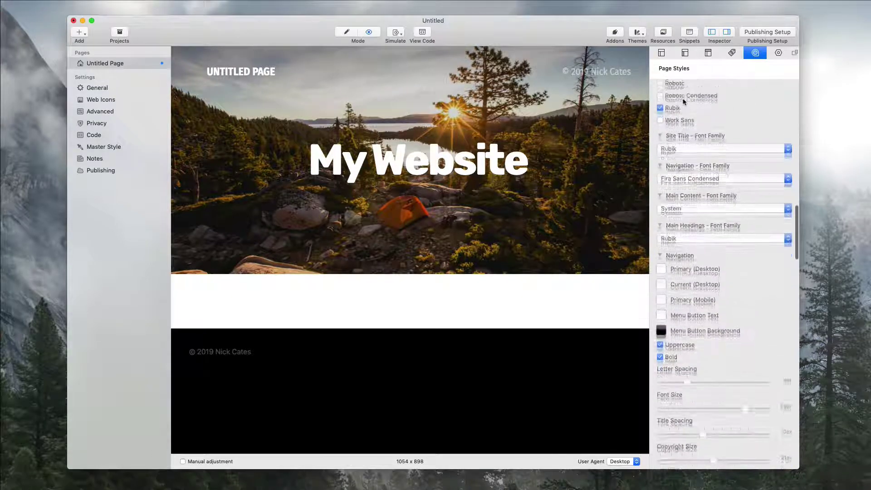
pyautogui.scroll(-15, 683, 100)
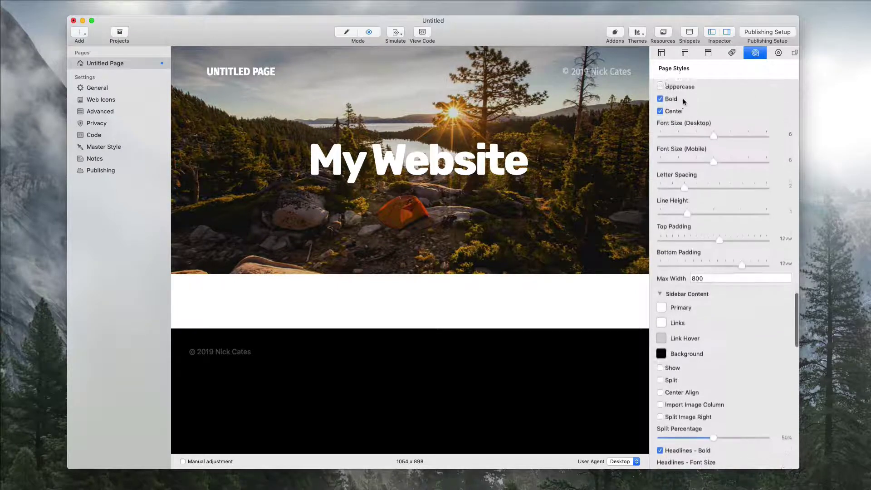
pyautogui.scroll(-10, 683, 100)
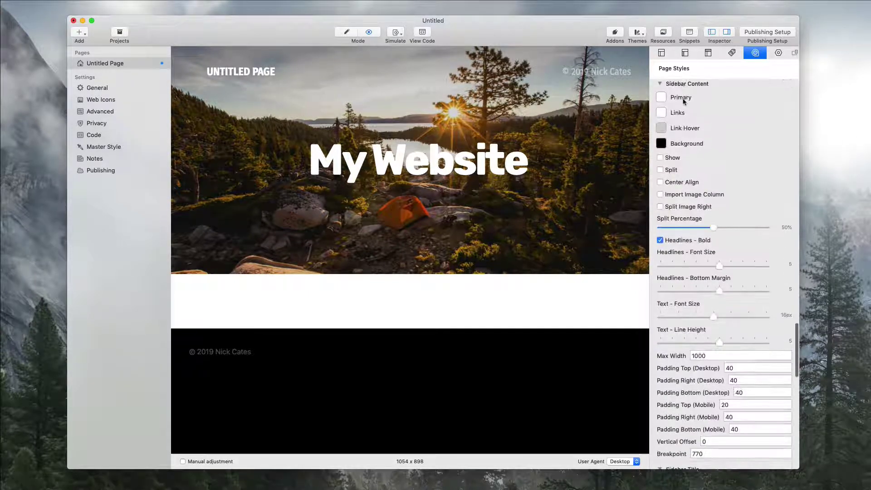
pyautogui.scroll(1, 683, 101)
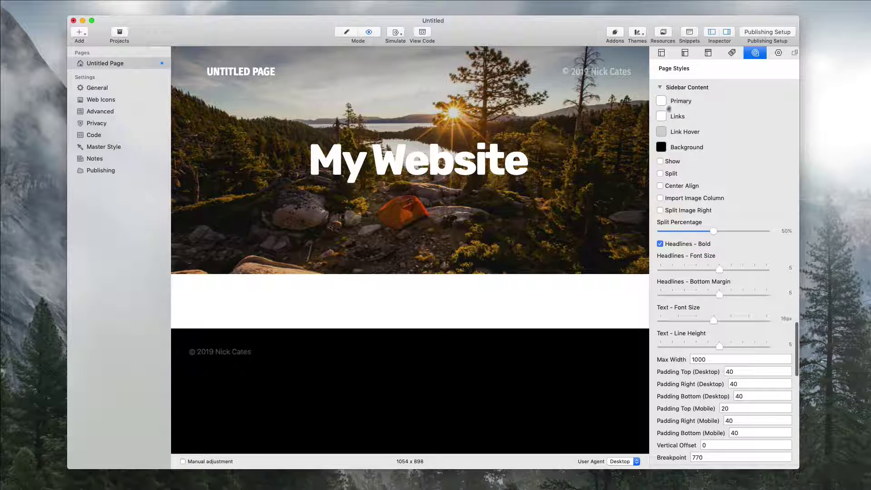
# Enable both Show and Split under Sidebar Content.
pyautogui.click(669, 163)
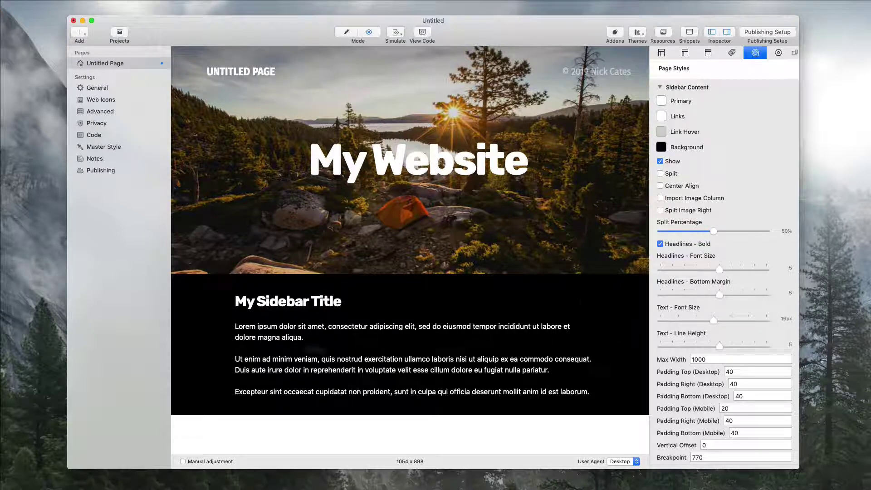
pyautogui.scroll(-2, 627, 363)
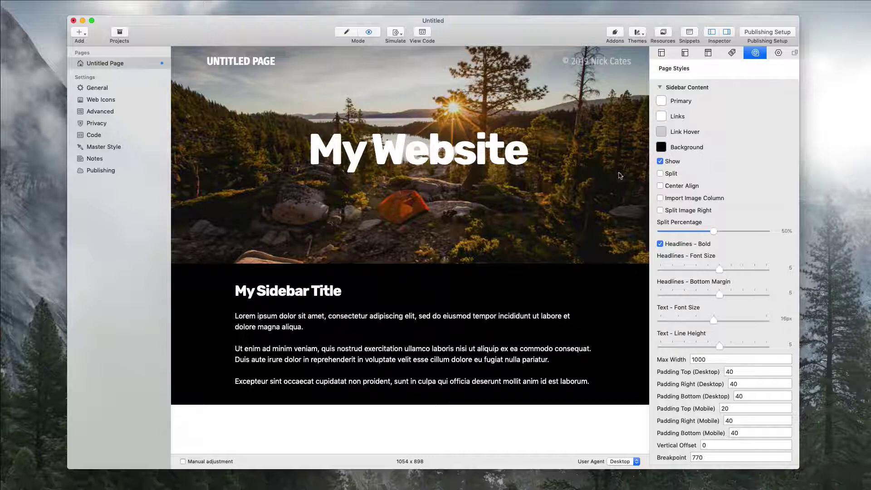
pyautogui.click(666, 175)
pyautogui.scroll(-5, 517, 225)
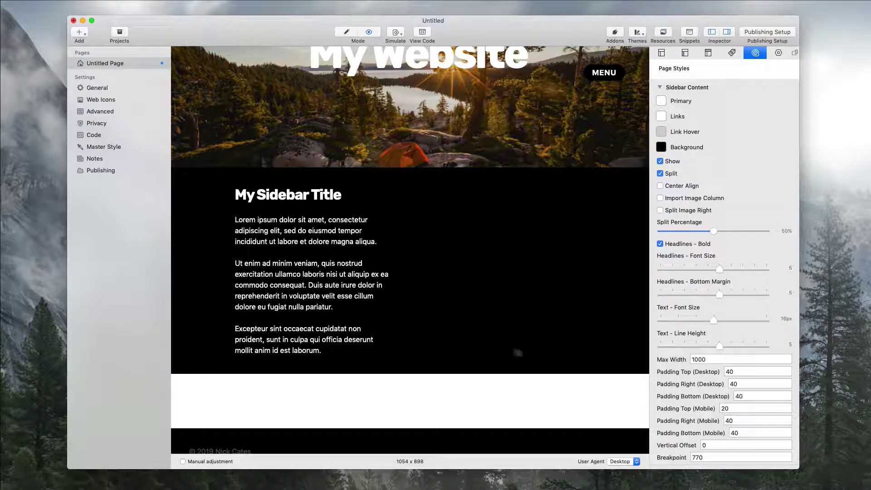
# Drop the mug-and-campfire photo onto a new line below the sidebar text.
pyautogui.click(684, 53)
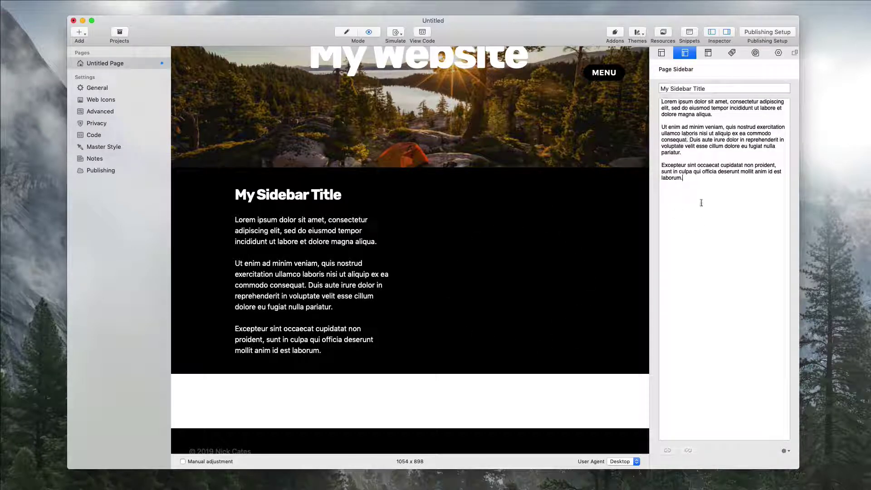
pyautogui.press('Return')
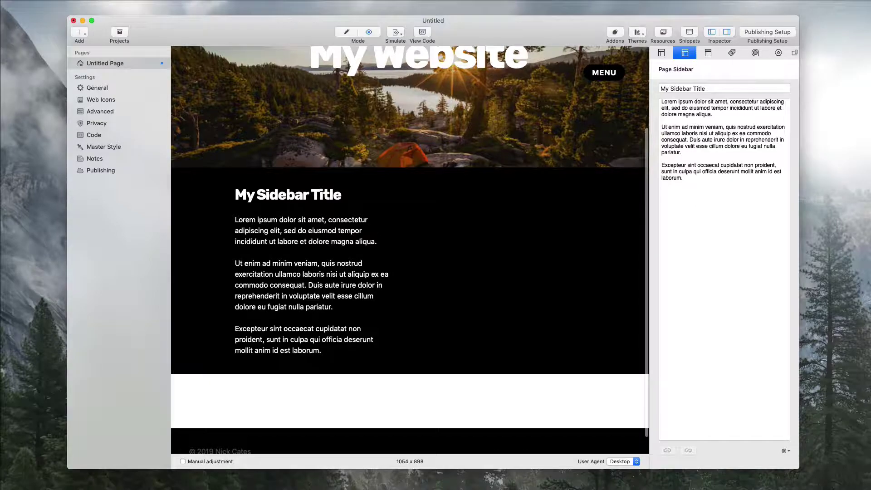
pyautogui.moveTo(557, 165); pyautogui.dragTo(675, 216)
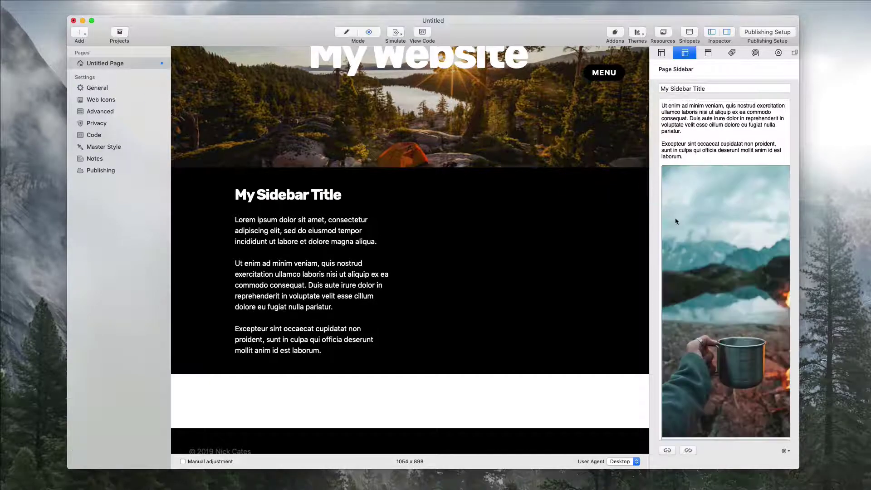
pyautogui.scroll(-10, 500, 203)
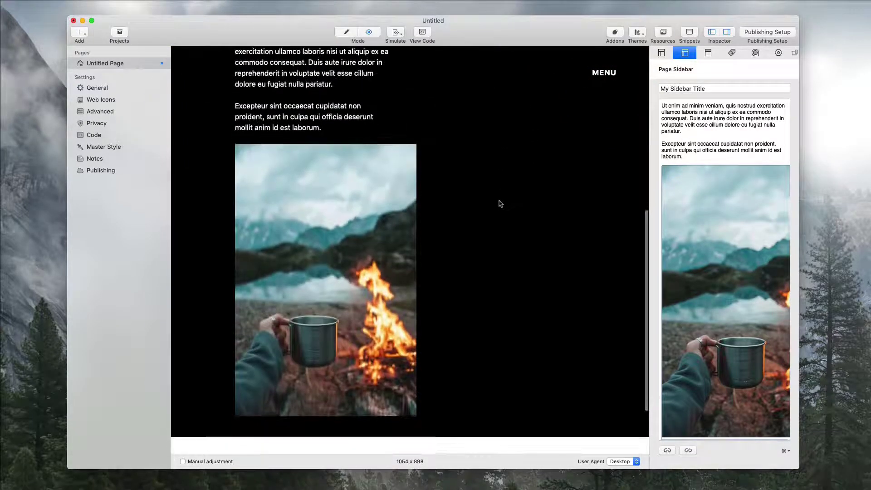
pyautogui.scroll(-2, 500, 203)
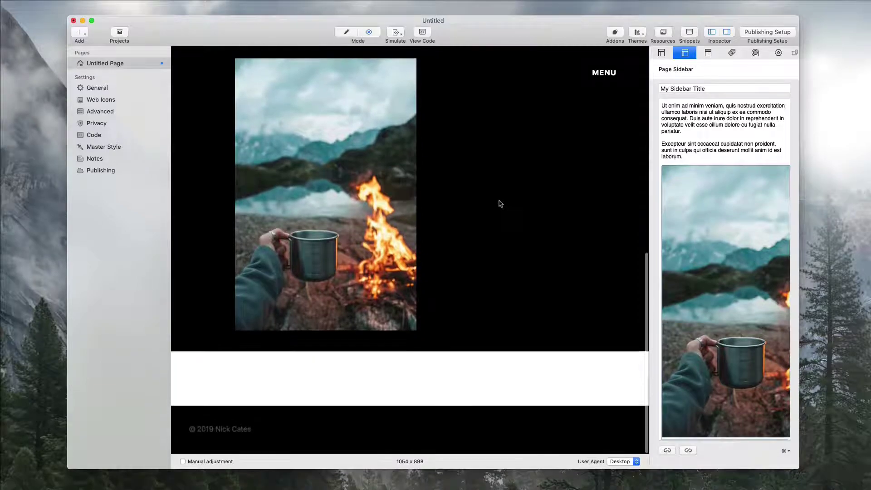
pyautogui.scroll(-15, 500, 204)
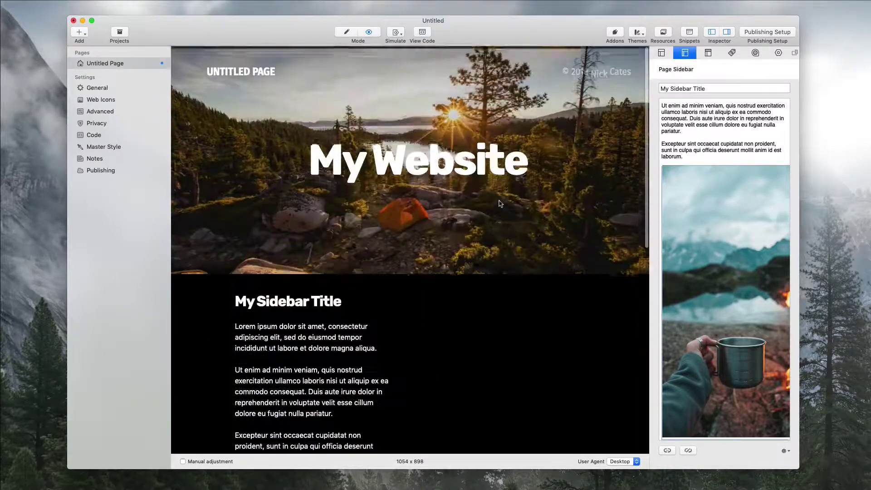
pyautogui.scroll(-5, 500, 204)
# Enable Import Image Column under Sidebar Content in Page Styles.
pyautogui.click(778, 54)
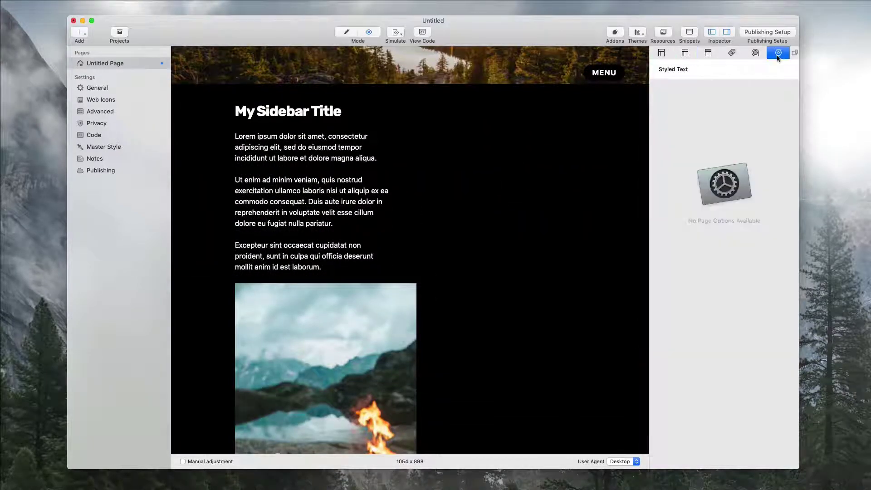
pyautogui.click(755, 54)
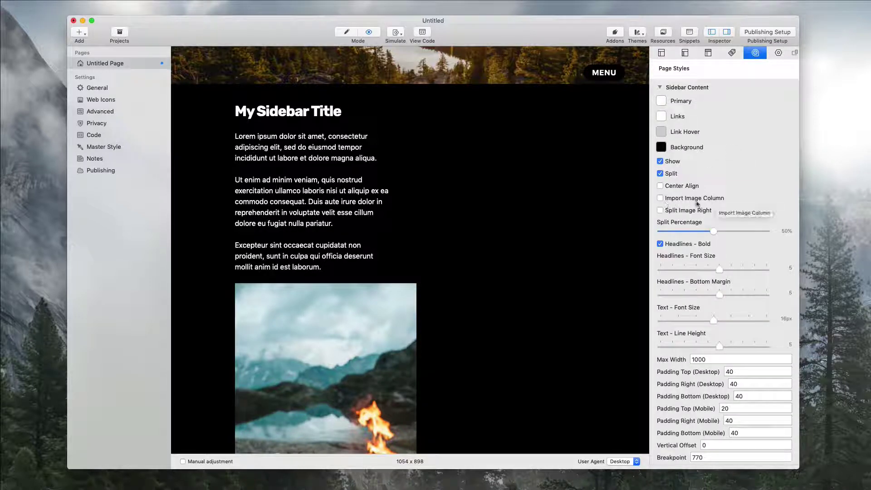
pyautogui.click(670, 200)
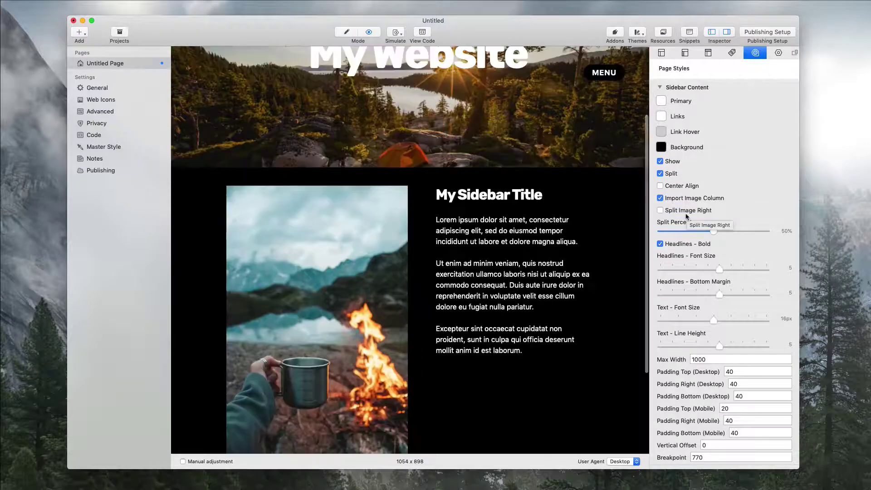
pyautogui.scroll(-2, 547, 195)
pyautogui.scroll(-2, 547, 195)
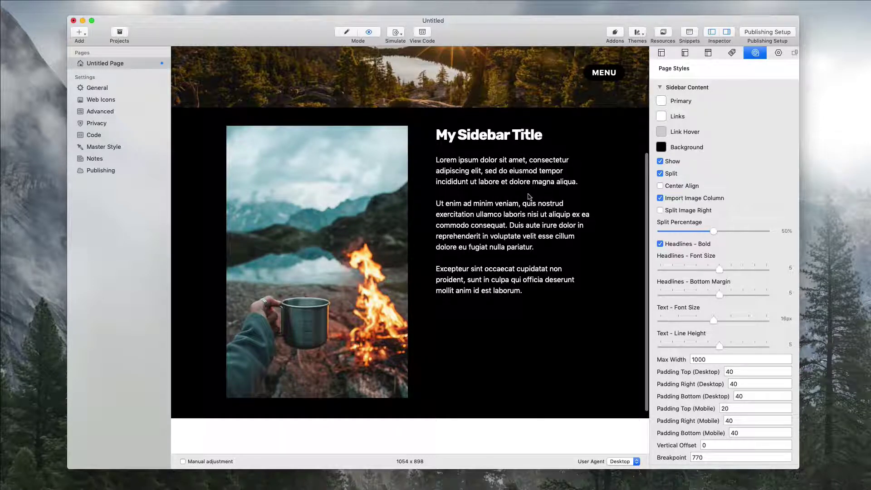
pyautogui.click(692, 199)
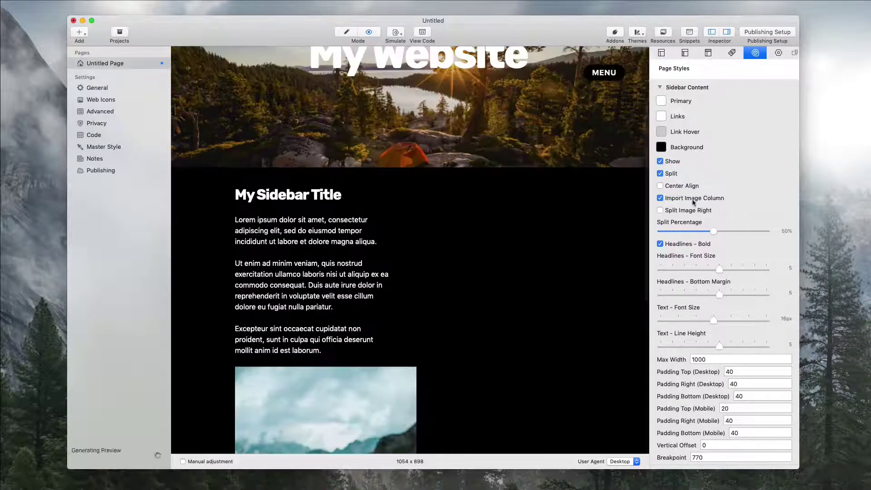
# Try Split Image Right, moving the photo to the right column and then back left.
pyautogui.scroll(-2, 544, 230)
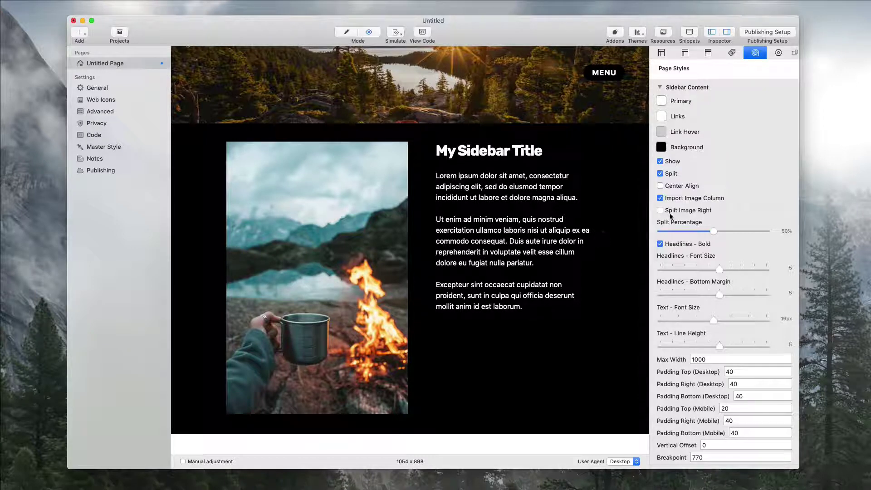
pyautogui.click(684, 212)
pyautogui.click(690, 212)
# Put the photo on the right again and try Center Align, keeping the text left-aligned.
pyautogui.click(691, 212)
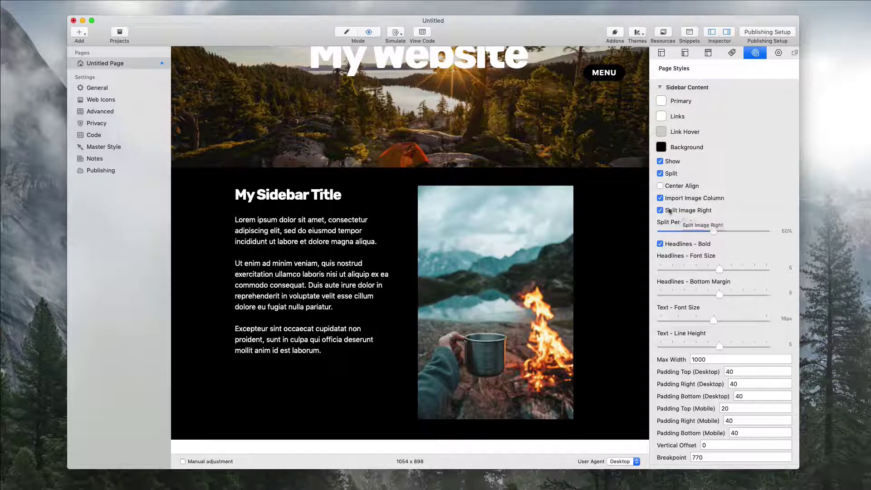
pyautogui.click(681, 186)
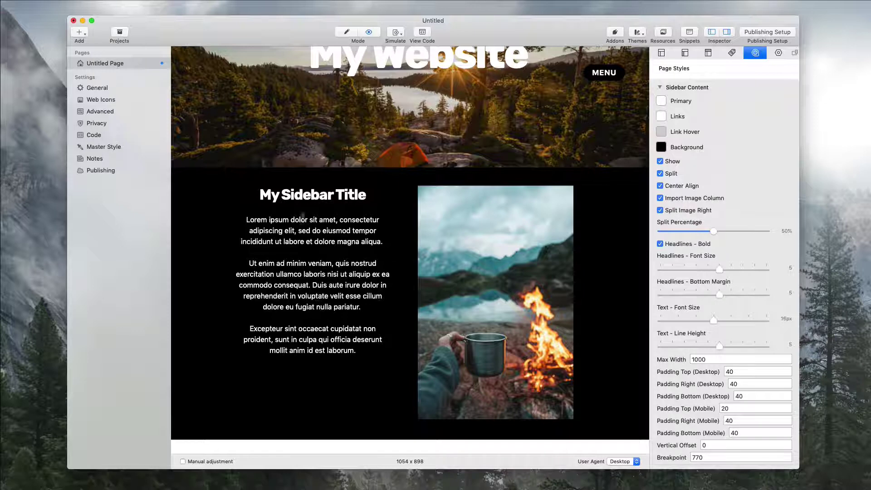
pyautogui.click(679, 186)
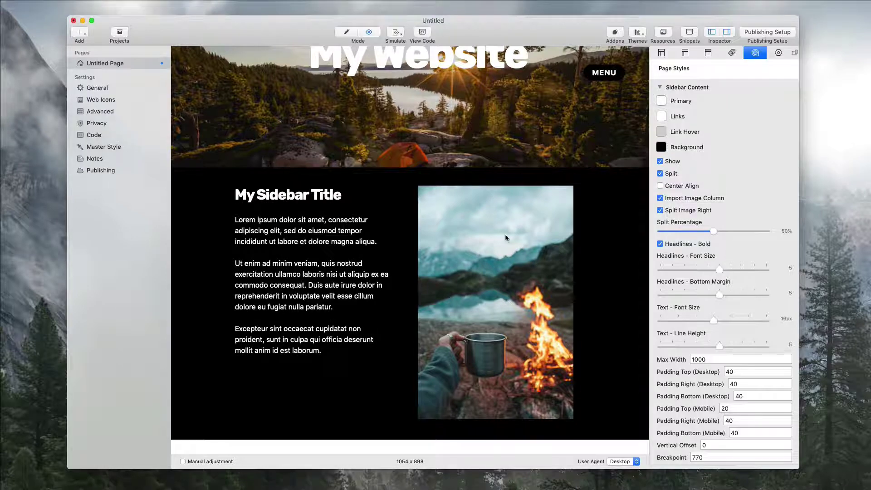
# Set the sidebar Split Percentage slider to 55% between text and photo.
pyautogui.moveTo(714, 231)
pyautogui.mouseDown()
pyautogui.moveTo(688, 235)
pyautogui.moveTo(730, 233)
pyautogui.mouseUp()
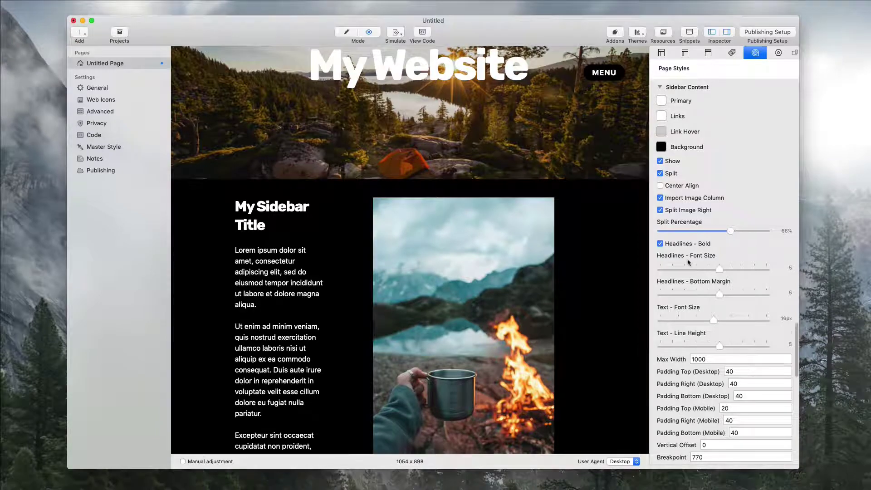
pyautogui.scroll(-1, 687, 262)
pyautogui.scroll(-3, 687, 261)
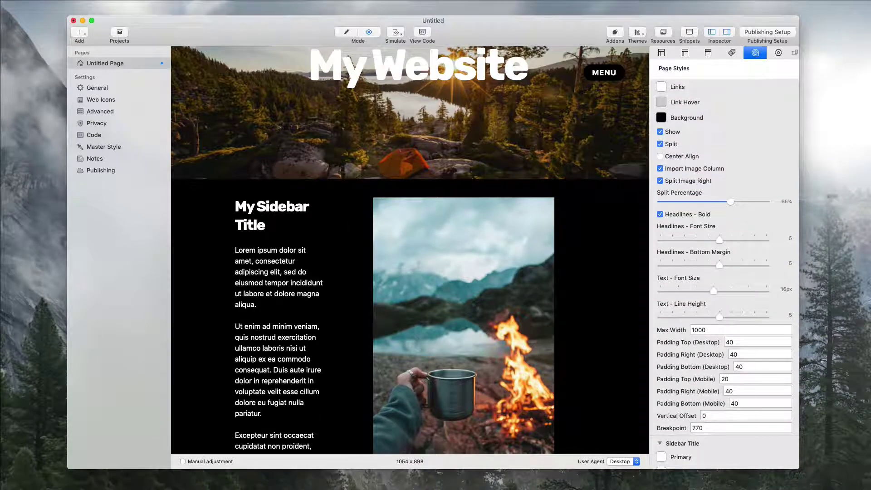
pyautogui.moveTo(730, 201); pyautogui.dragTo(718, 202)
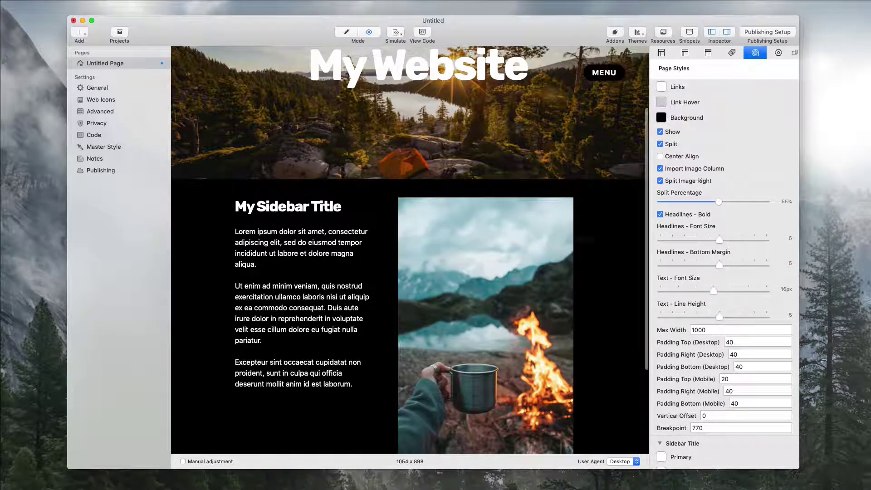
pyautogui.scroll(-10, 707, 243)
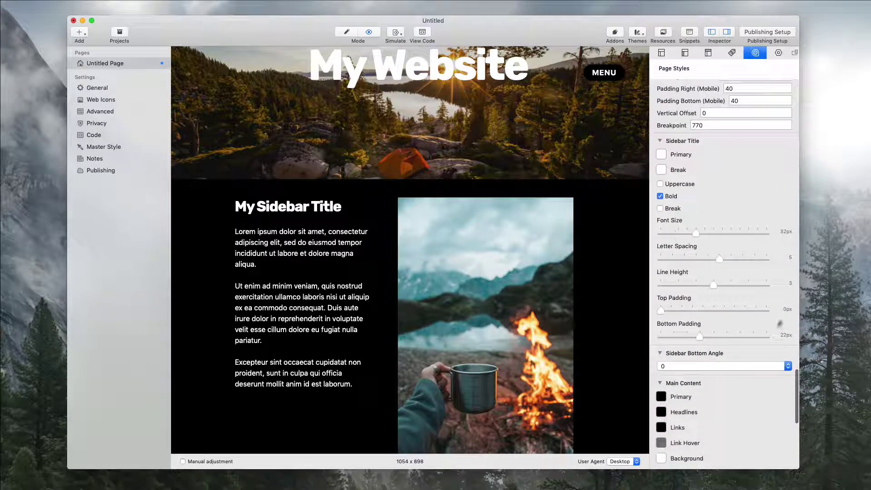
# Set the Sidebar Title's Top Padding to 80px.
pyautogui.scroll(-3, 371, 230)
pyautogui.moveTo(237, 162); pyautogui.dragTo(328, 161)
pyautogui.click(329, 162)
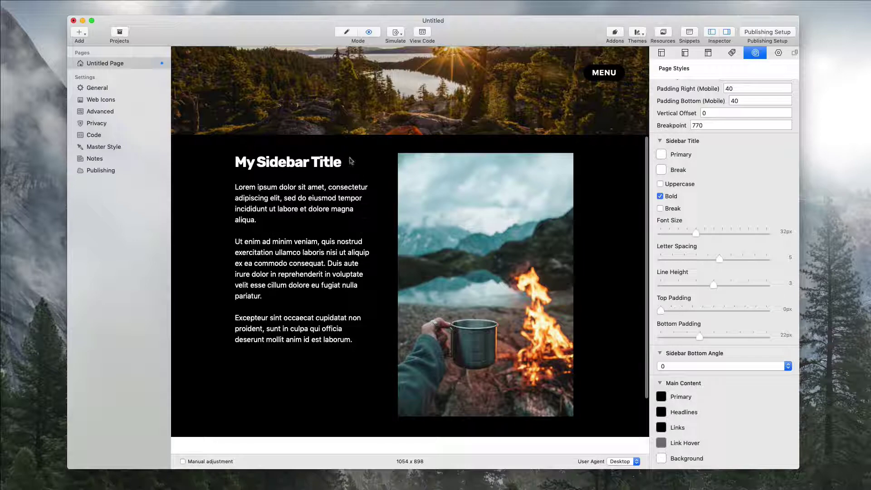
pyautogui.moveTo(660, 311); pyautogui.dragTo(704, 311)
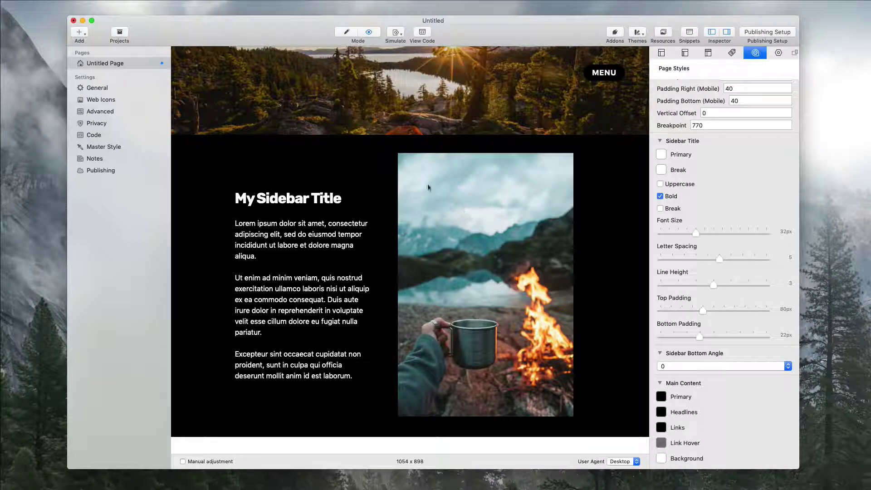
# Try a sidebar Vertical Offset of -60, correcting an accidental -600.
pyautogui.scroll(2, 424, 136)
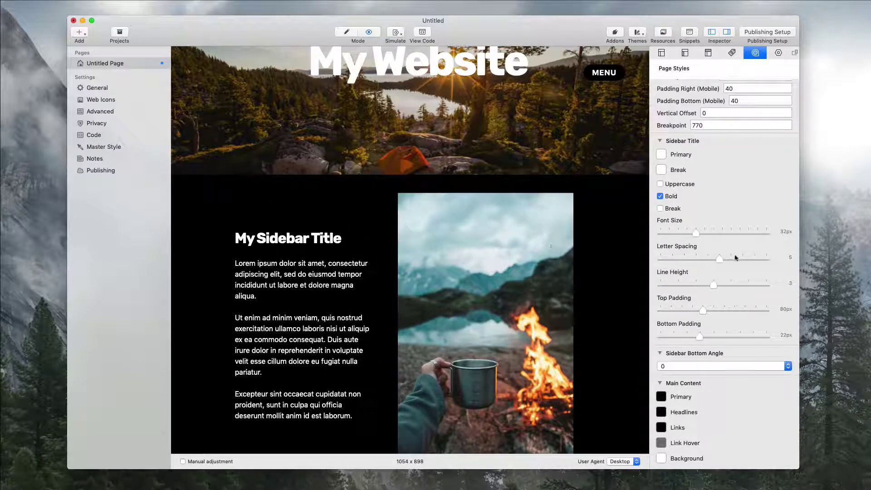
pyautogui.scroll(5, 735, 278)
pyautogui.scroll(3, 735, 277)
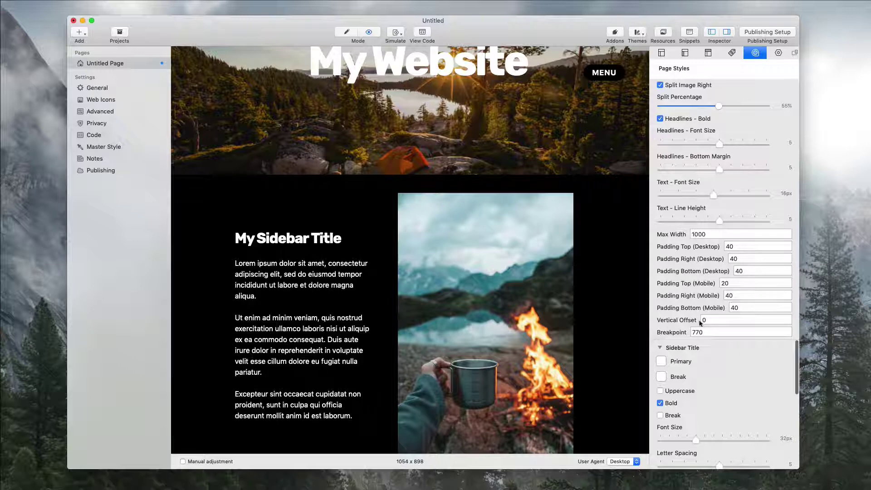
pyautogui.scroll(5, 700, 322)
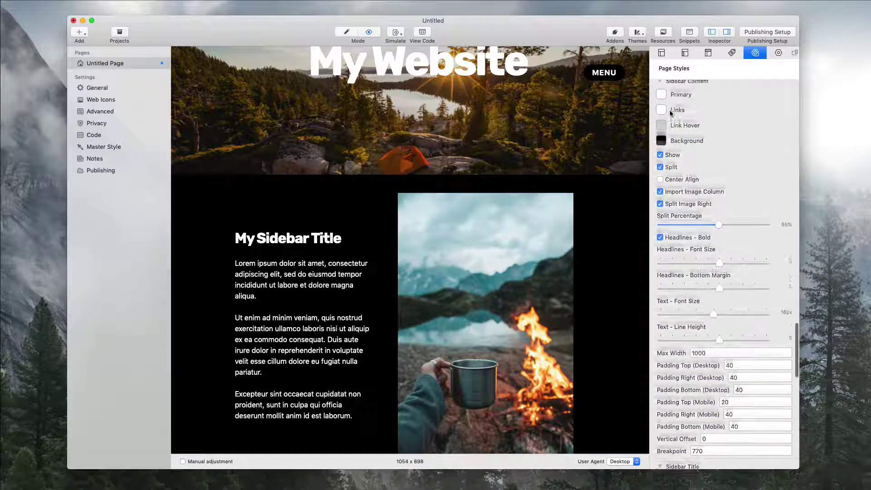
pyautogui.scroll(-2, 694, 151)
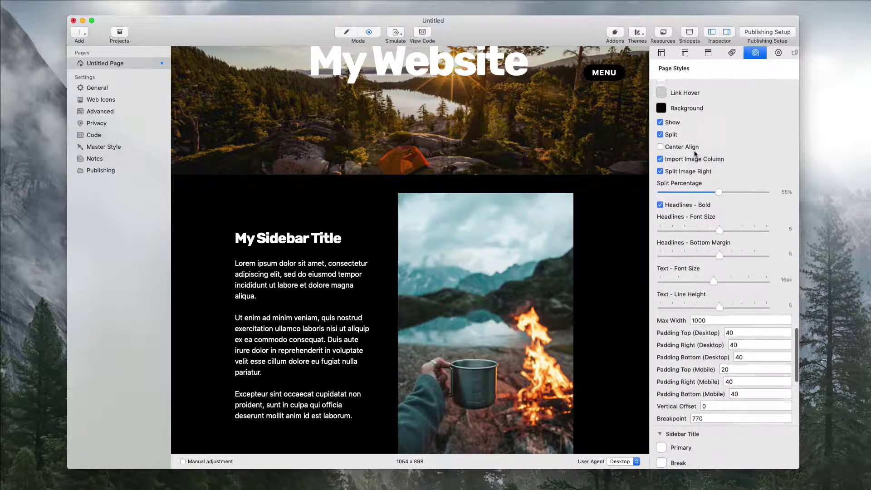
pyautogui.click(703, 404)
pyautogui.write('-600')
pyautogui.press('Return')
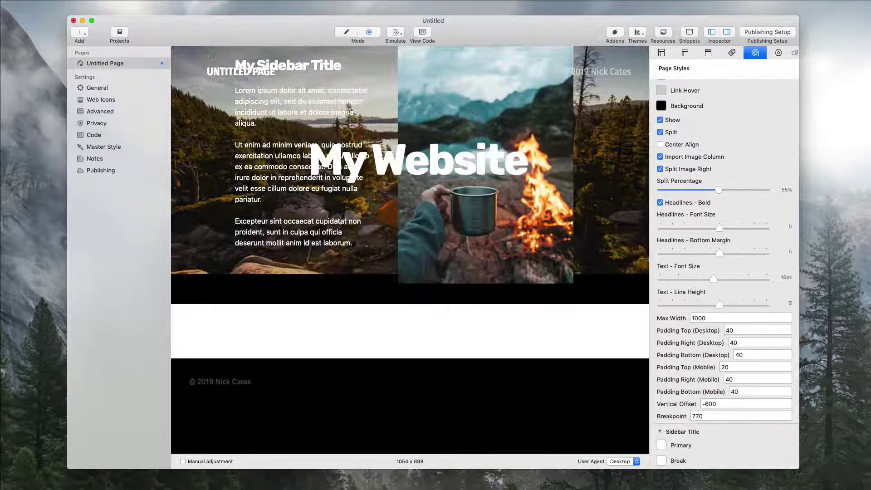
pyautogui.click(720, 404)
pyautogui.press('BackSpace')
pyautogui.press('Return')
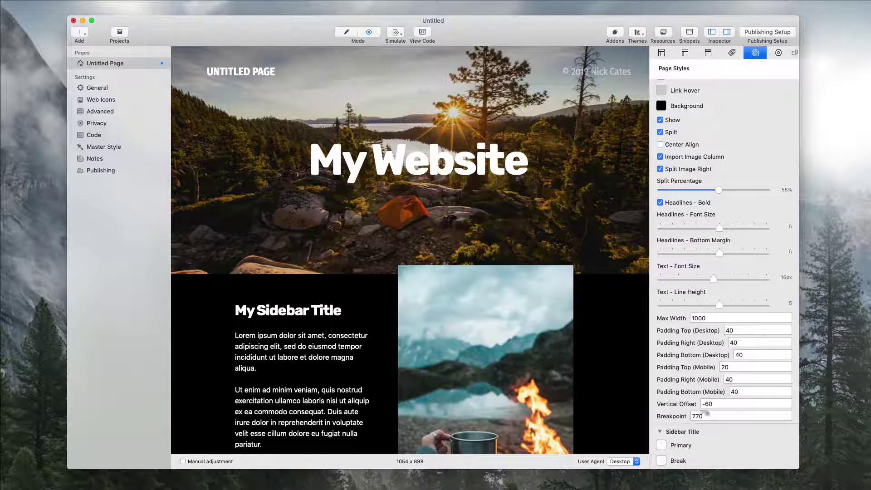
# Change the sidebar Vertical Offset to -90.
pyautogui.scroll(-3, 398, 265)
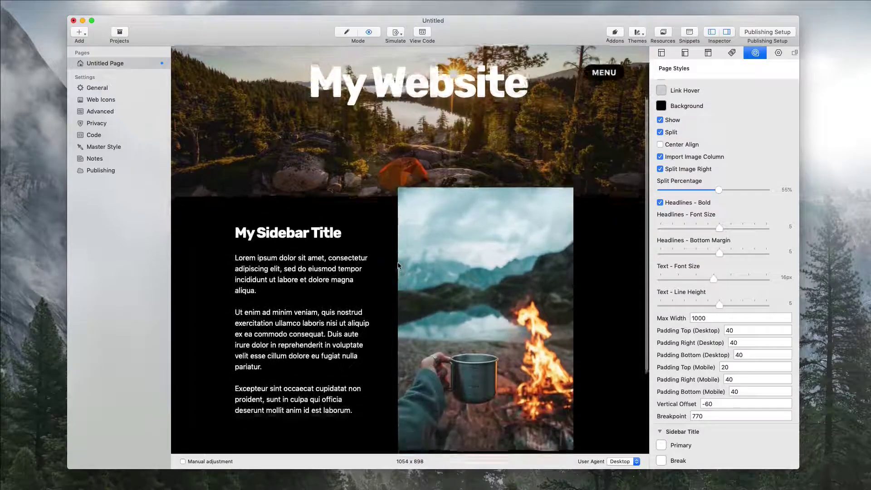
pyautogui.scroll(1, 398, 266)
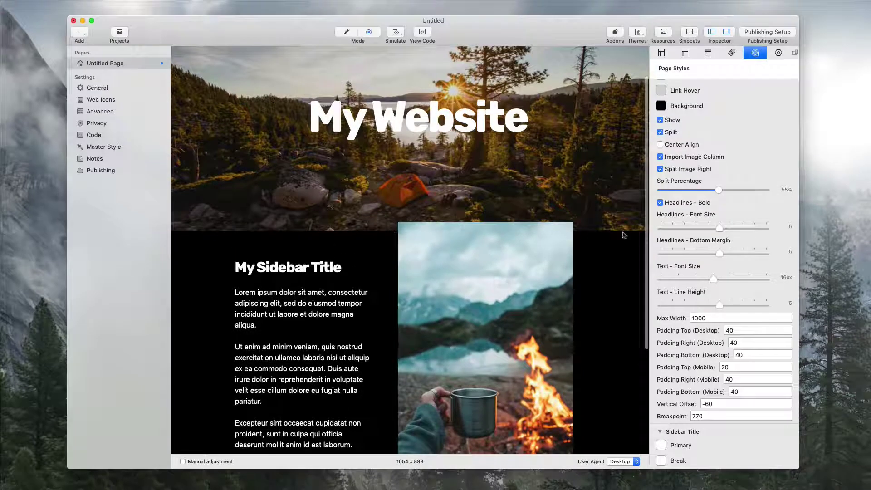
pyautogui.scroll(2, 399, 237)
pyautogui.click(704, 404)
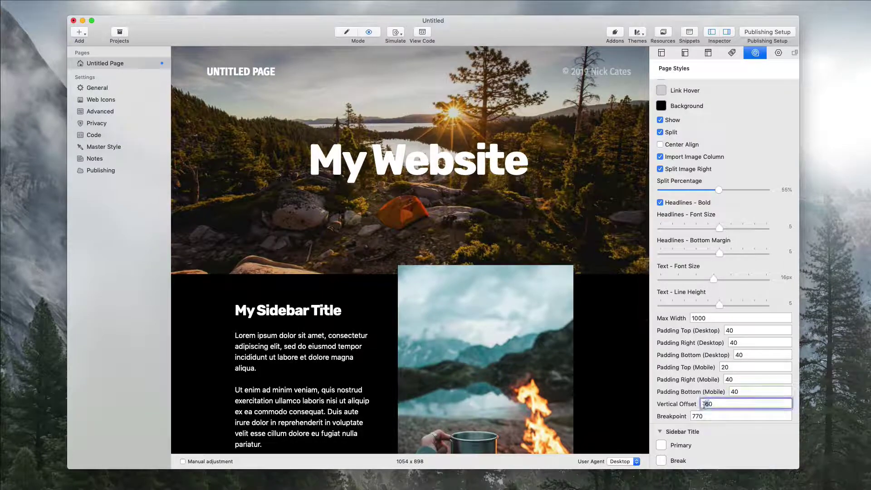
pyautogui.write('-90')
pyautogui.press('Return')
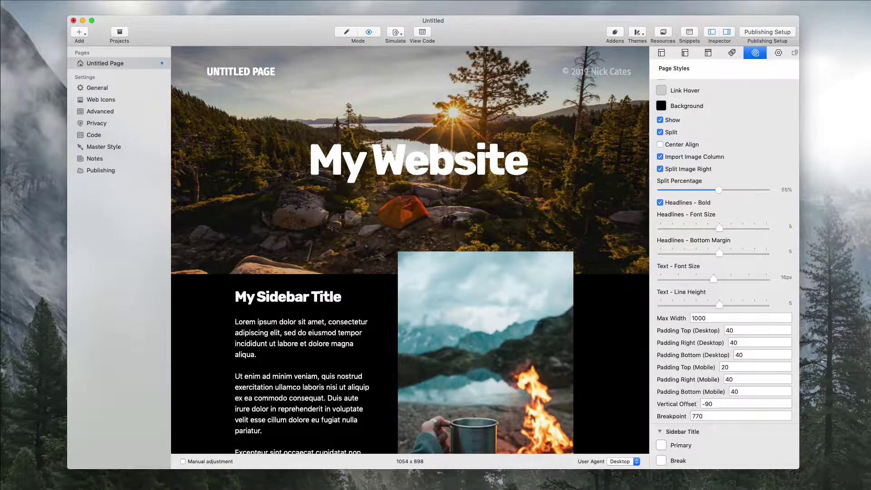
# Settle on a Vertical Offset of -100 so the photo overlaps the banner.
pyautogui.scroll(-2, 394, 268)
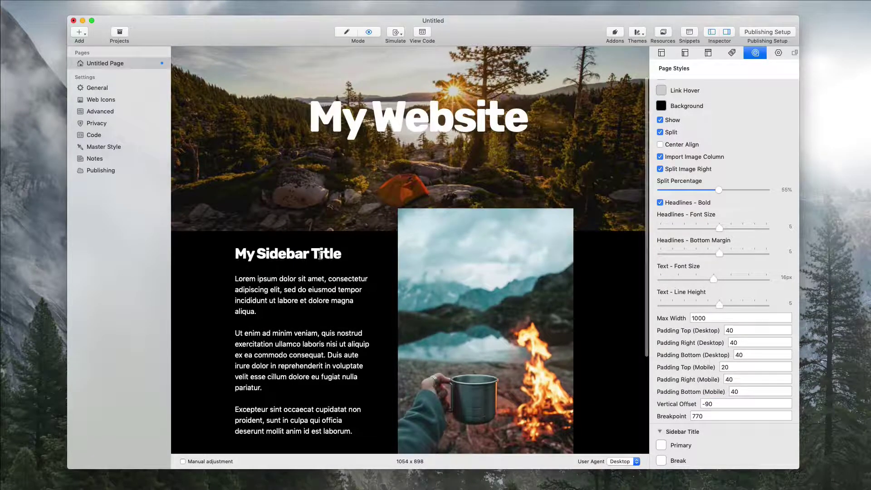
pyautogui.scroll(-3, 321, 256)
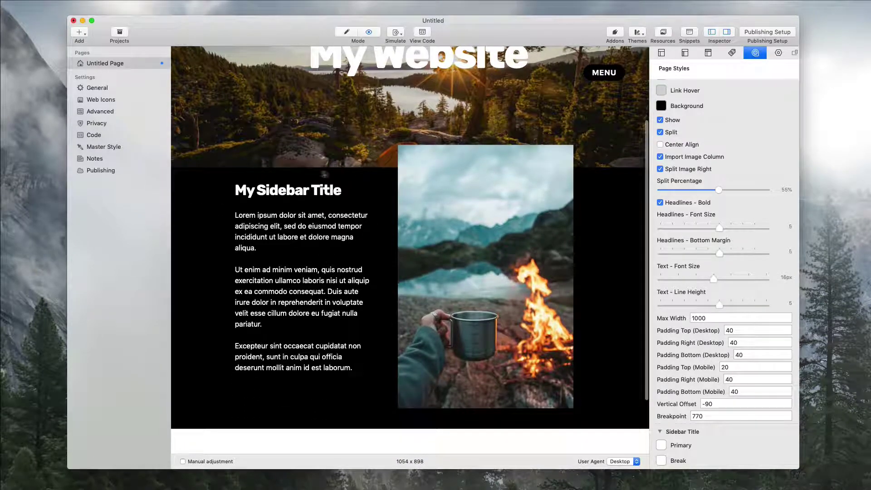
pyautogui.doubleClick(708, 404)
pyautogui.write('100')
pyautogui.press('Return')
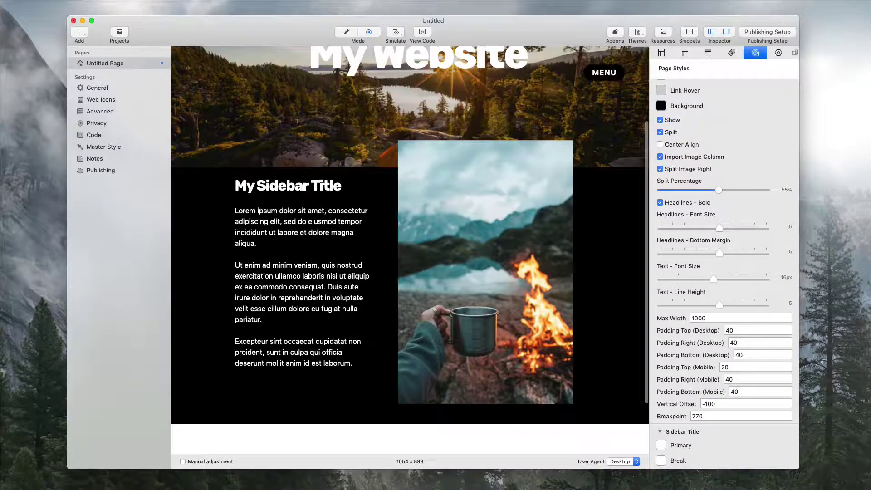
# Set the Sidebar Title Top Padding slider to 120px, lowering the title beside the photo.
pyautogui.scroll(-10, 724, 402)
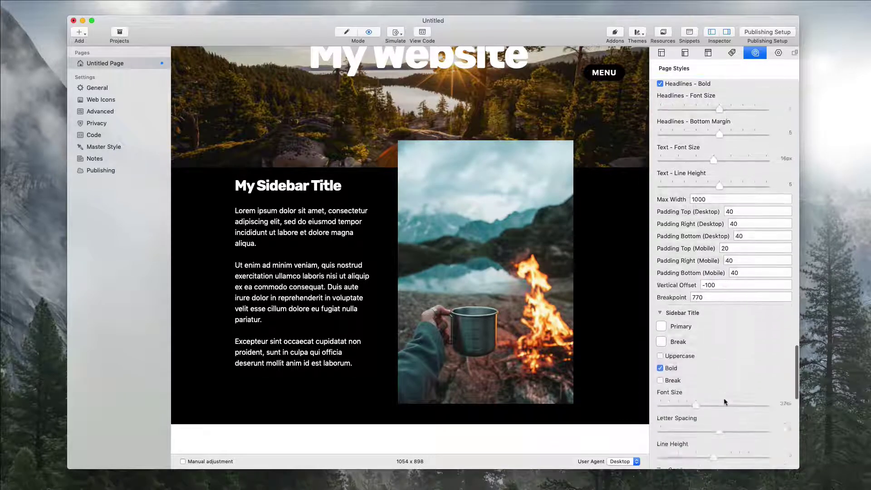
pyautogui.moveTo(717, 376); pyautogui.dragTo(724, 374)
pyautogui.scroll(5, 518, 322)
pyautogui.scroll(-5, 518, 322)
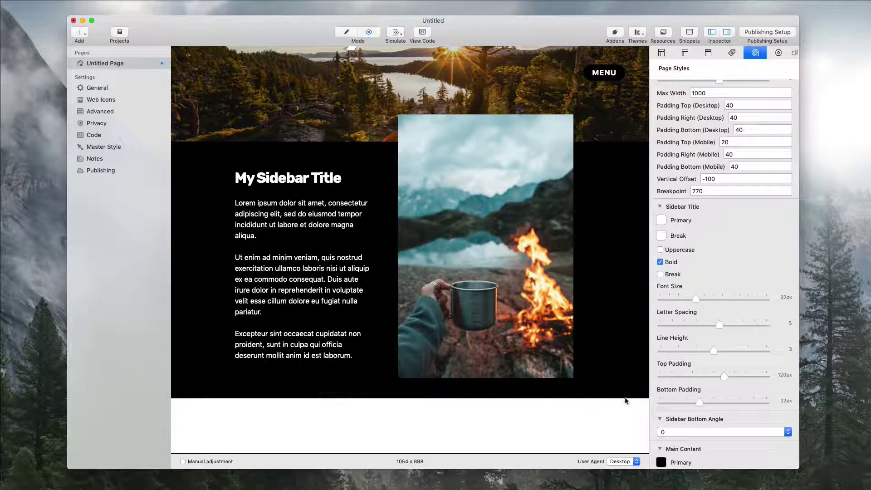
# Set the sidebar's Padding Bottom (Desktop) to 80 in the Inspector.
pyautogui.scroll(5, 708, 353)
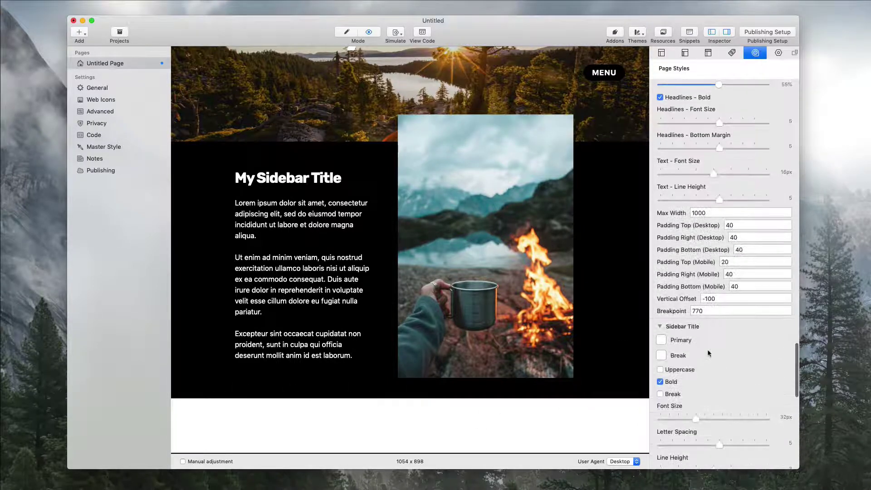
pyautogui.scroll(3, 709, 353)
pyautogui.scroll(2, 696, 279)
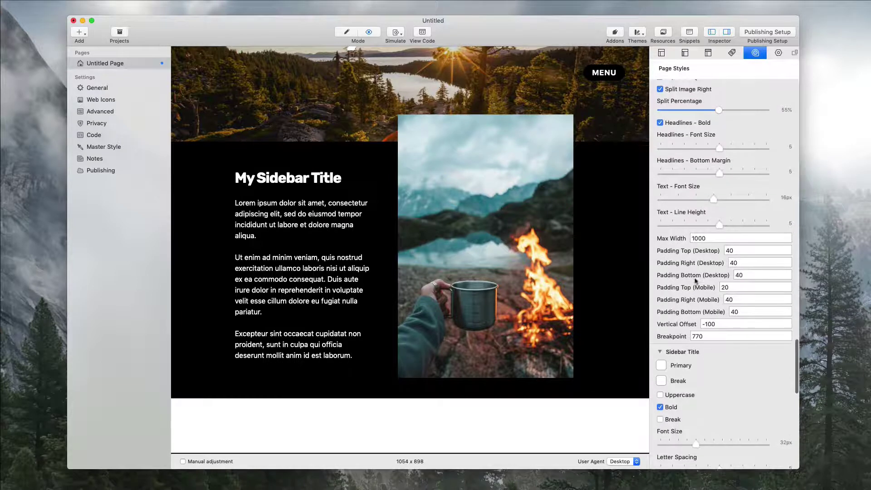
pyautogui.scroll(1, 695, 280)
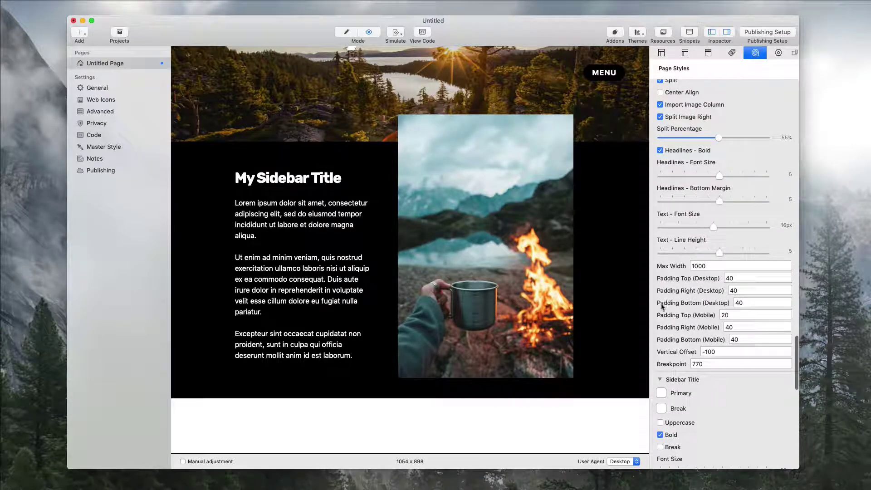
pyautogui.doubleClick(737, 303)
pyautogui.write('80')
pyautogui.press('Return')
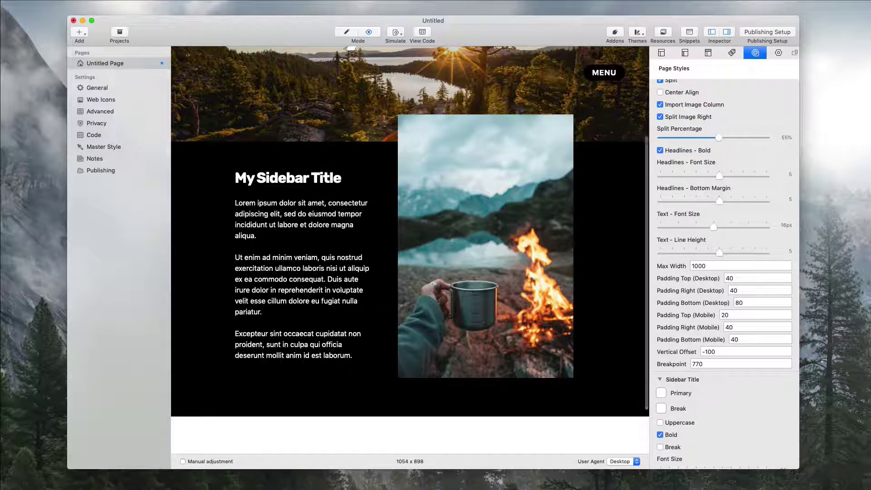